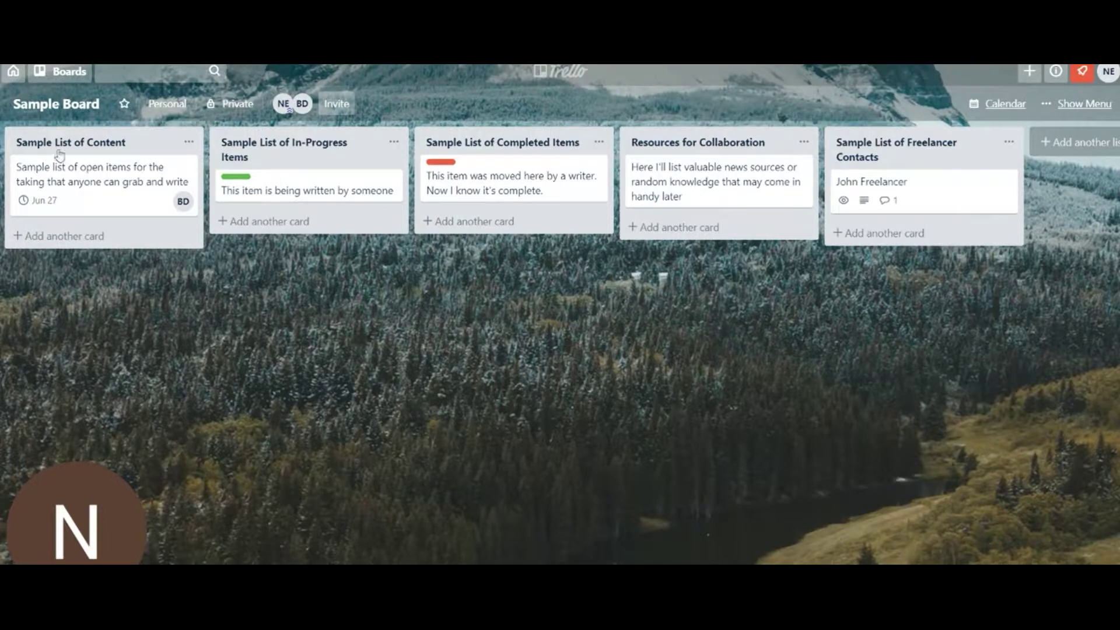
Look over the list of available boards and return to Sample Board.
drag(74, 175, 106, 171)
click(85, 78)
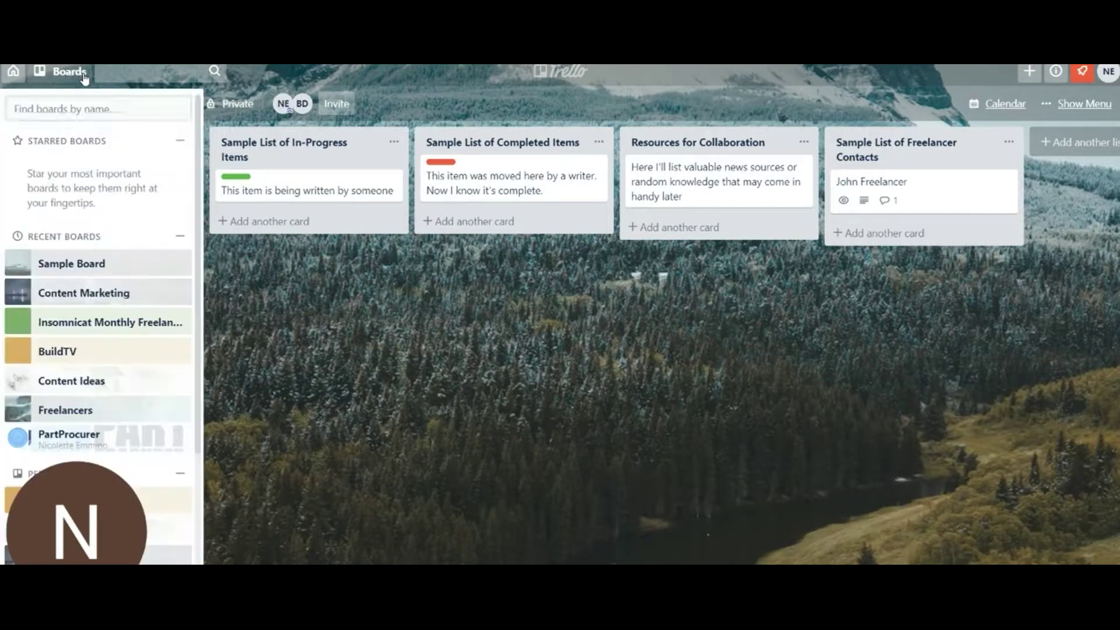
click(102, 265)
click(396, 286)
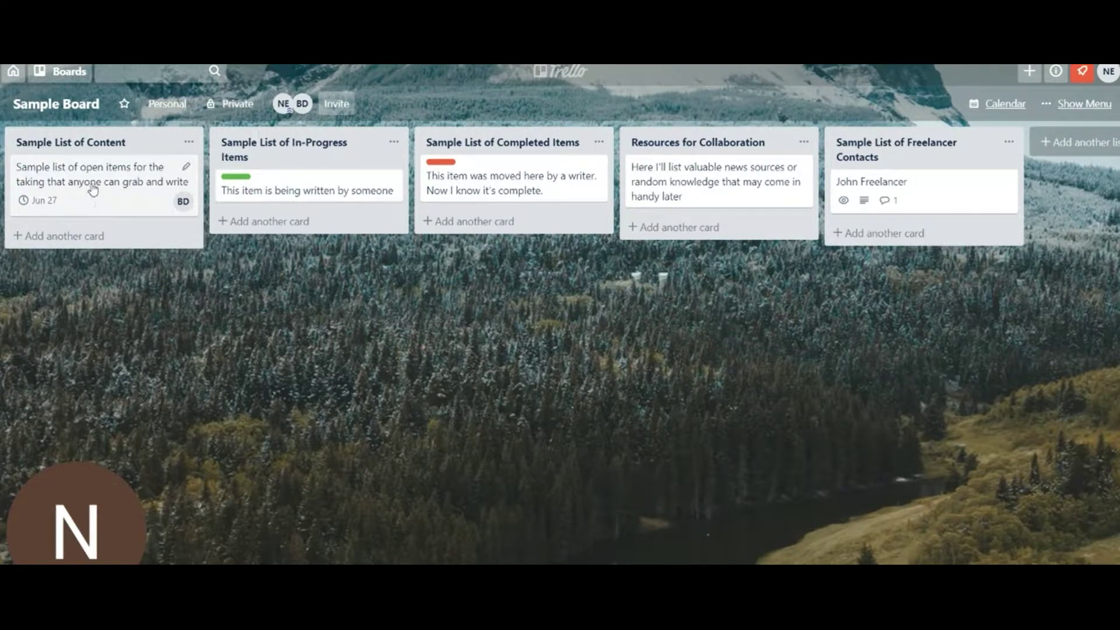
Add a card titled Robotics to Sample List of Content.
click(56, 236)
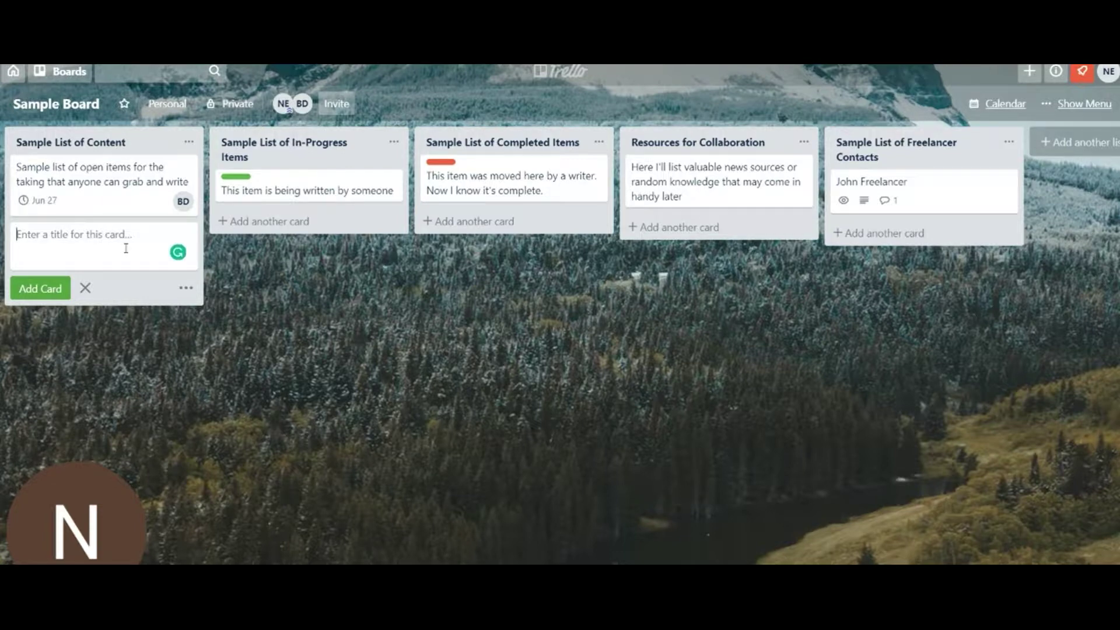
text(Robotics)
key(Return)
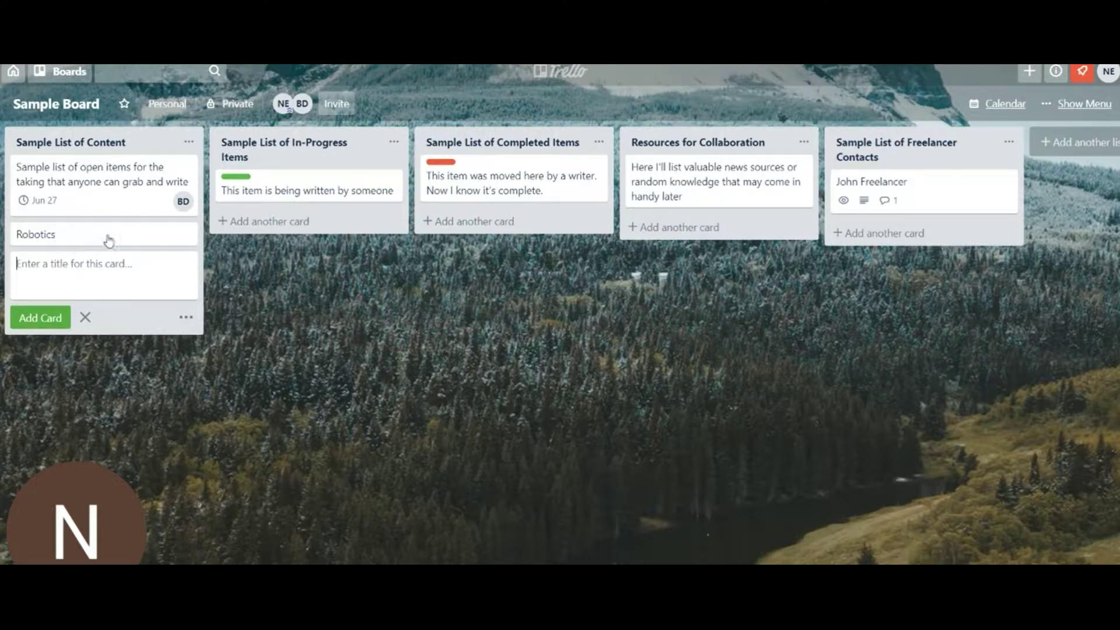
Open the Robotics card and view the members who can be assigned to it, leaving it unassigned.
click(153, 237)
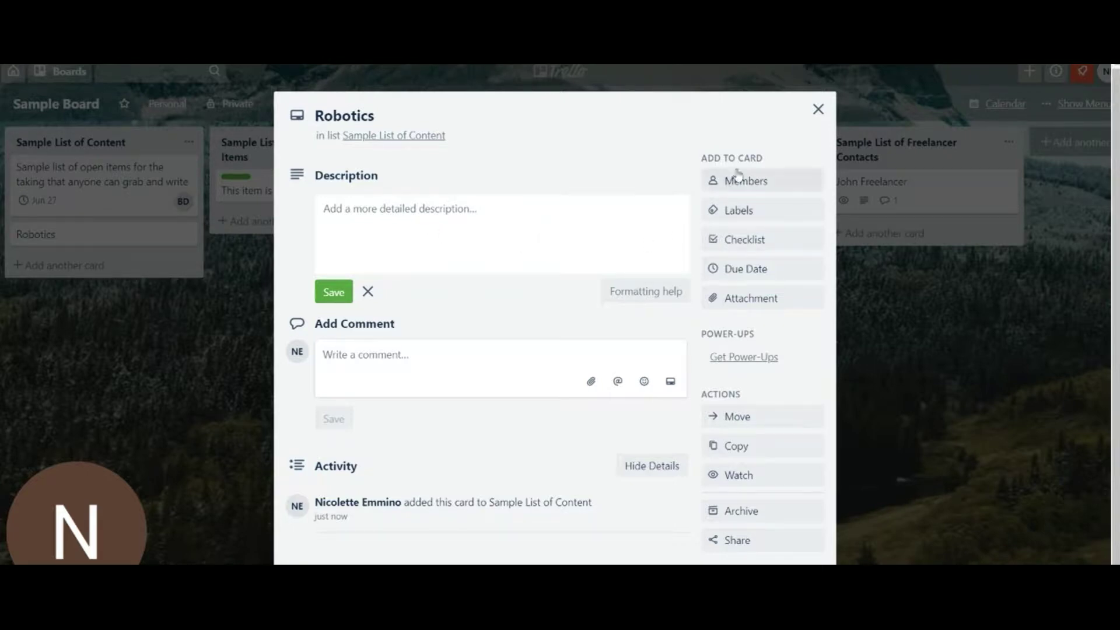
click(763, 182)
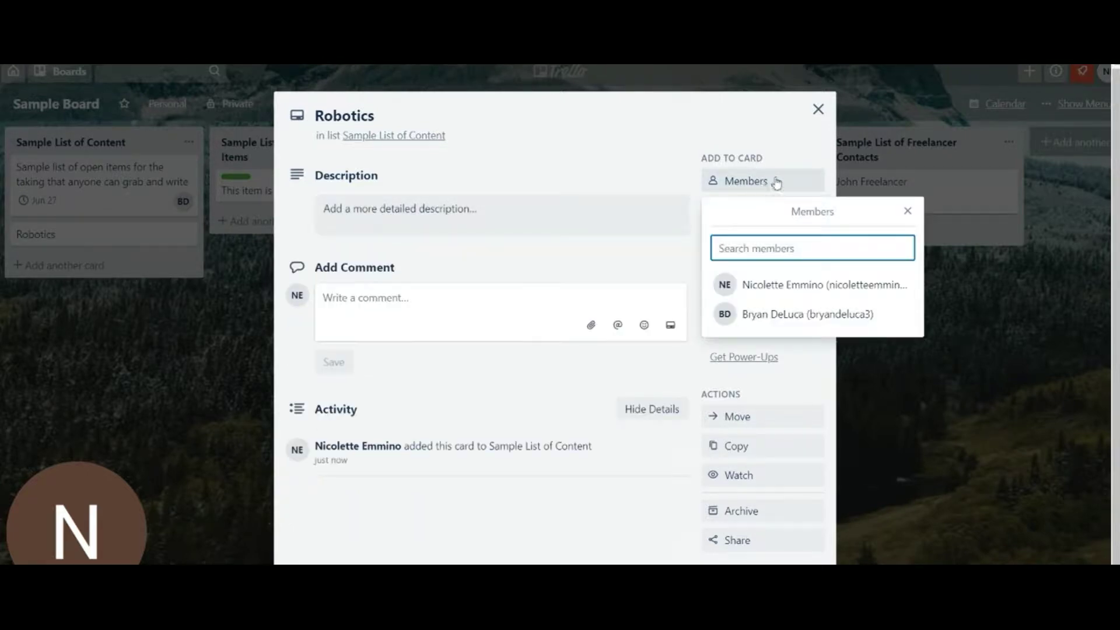
click(818, 110)
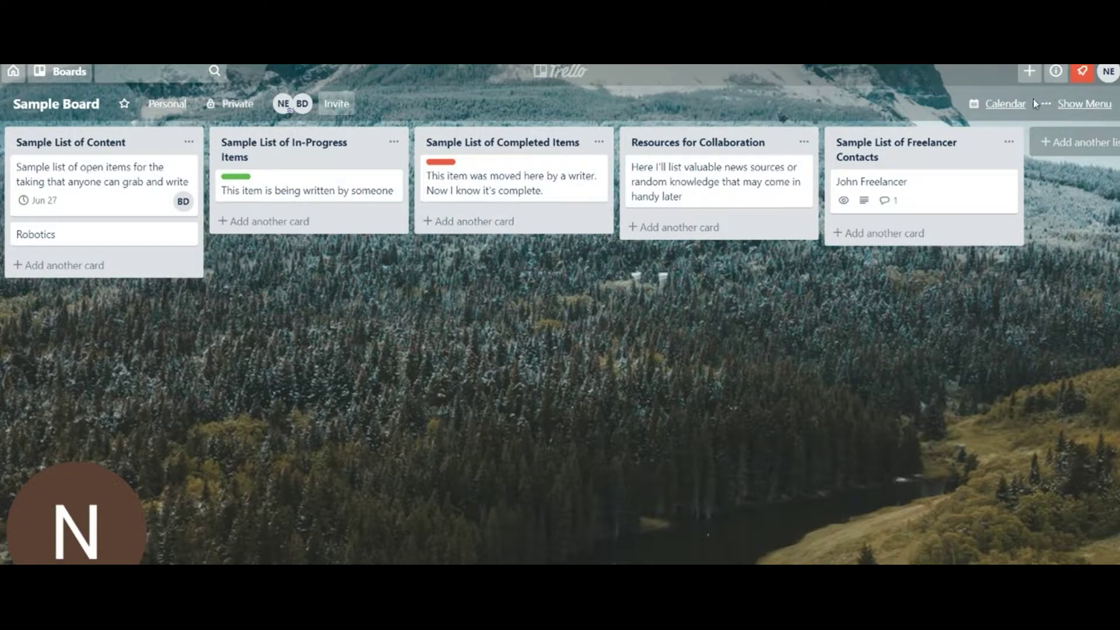
View the board's monthly calendar, then look over the list of available boards.
click(1021, 109)
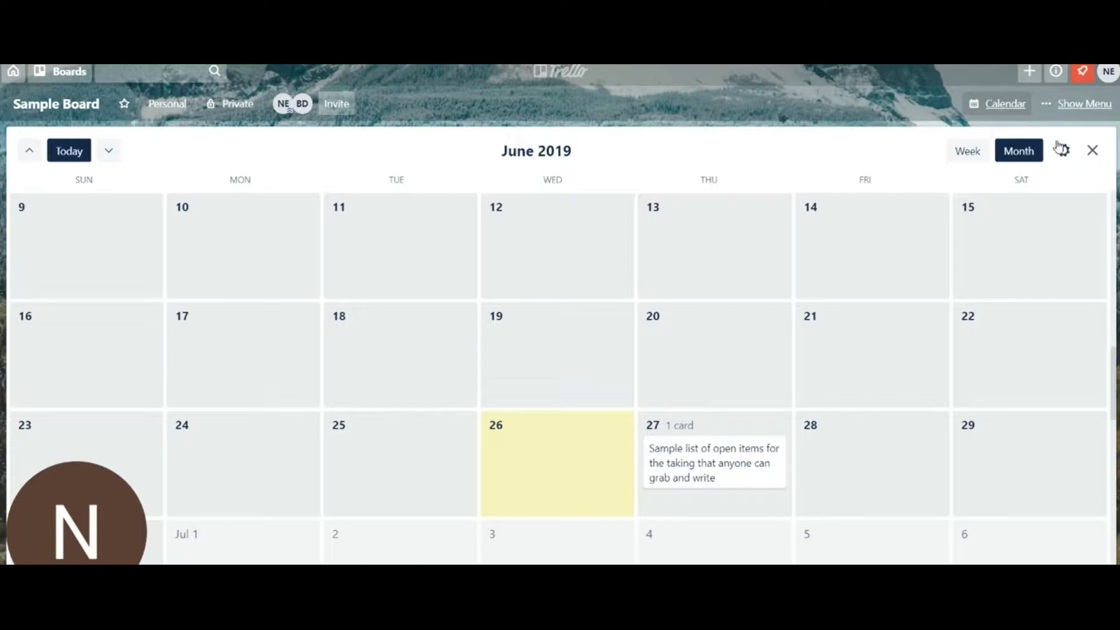
click(1101, 170)
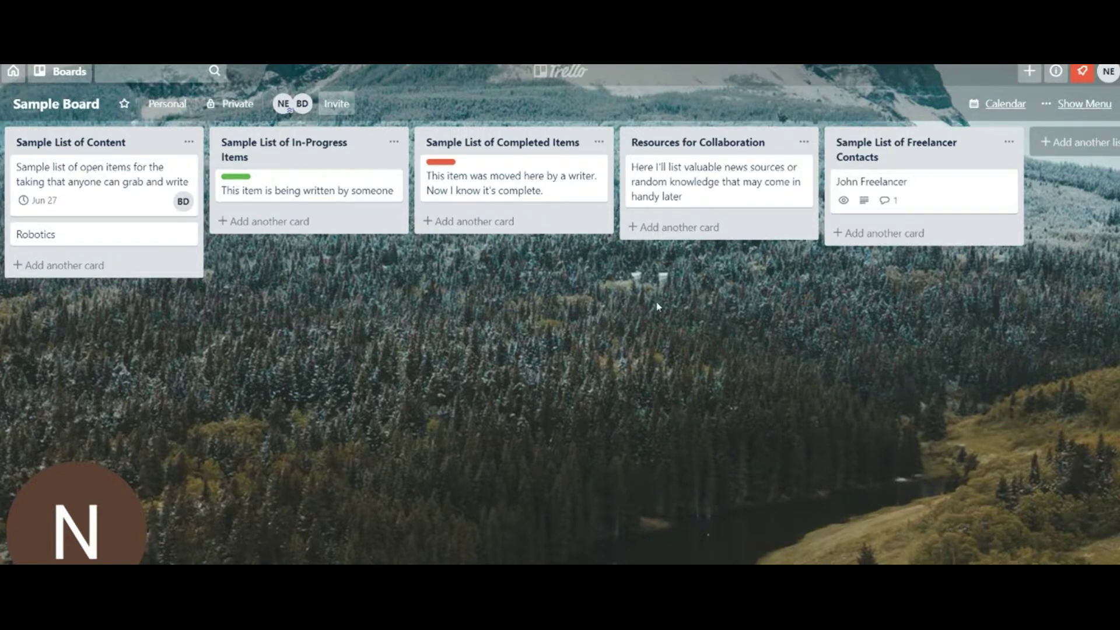
click(93, 111)
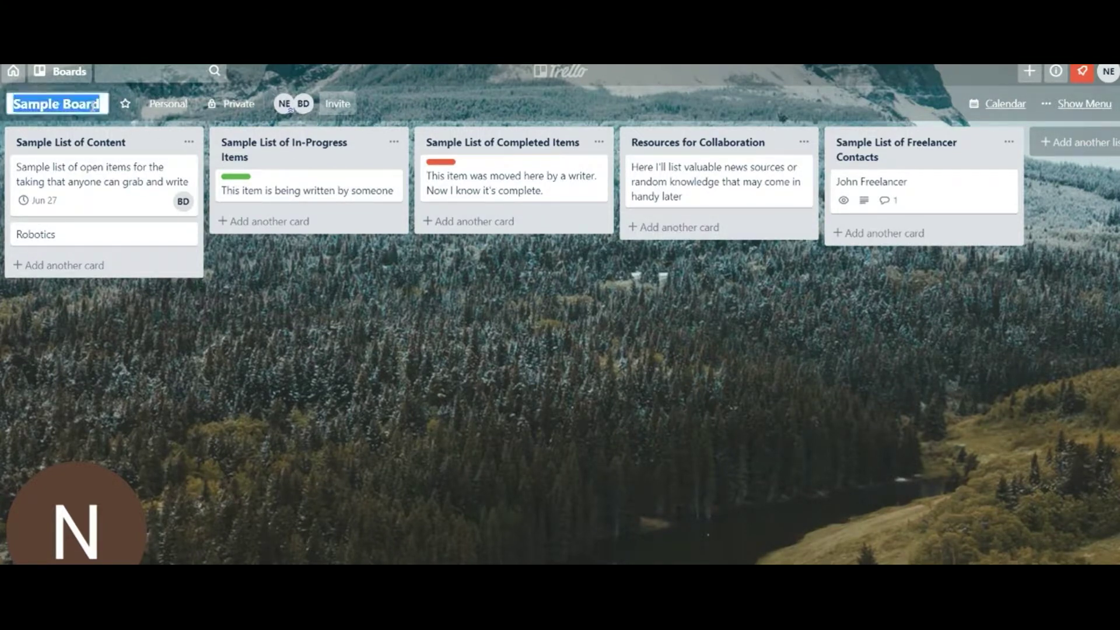
click(60, 71)
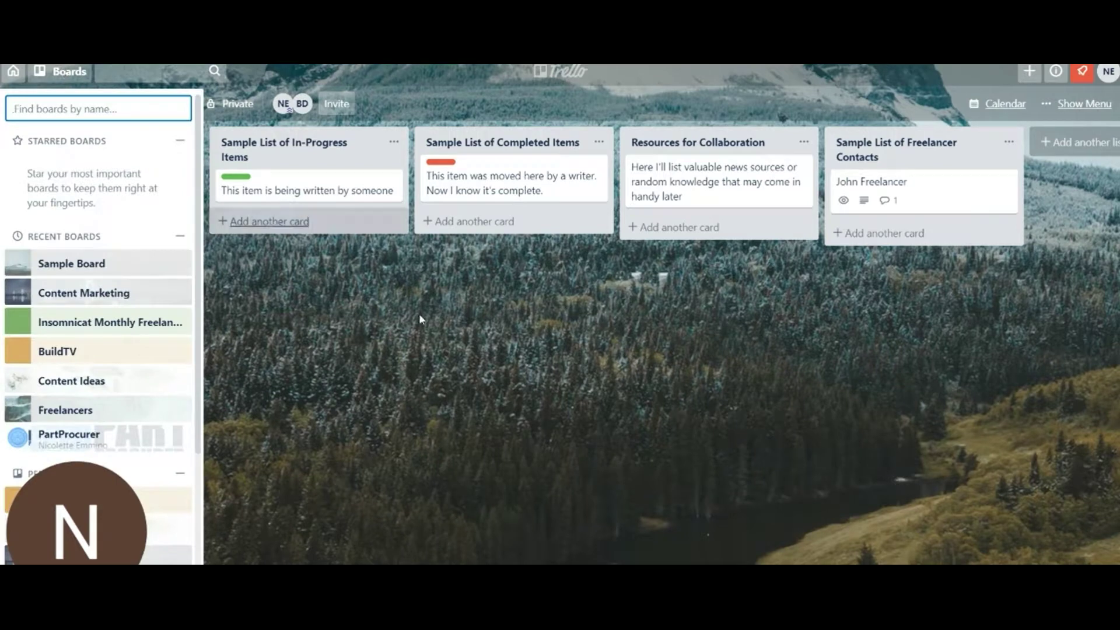
click(391, 362)
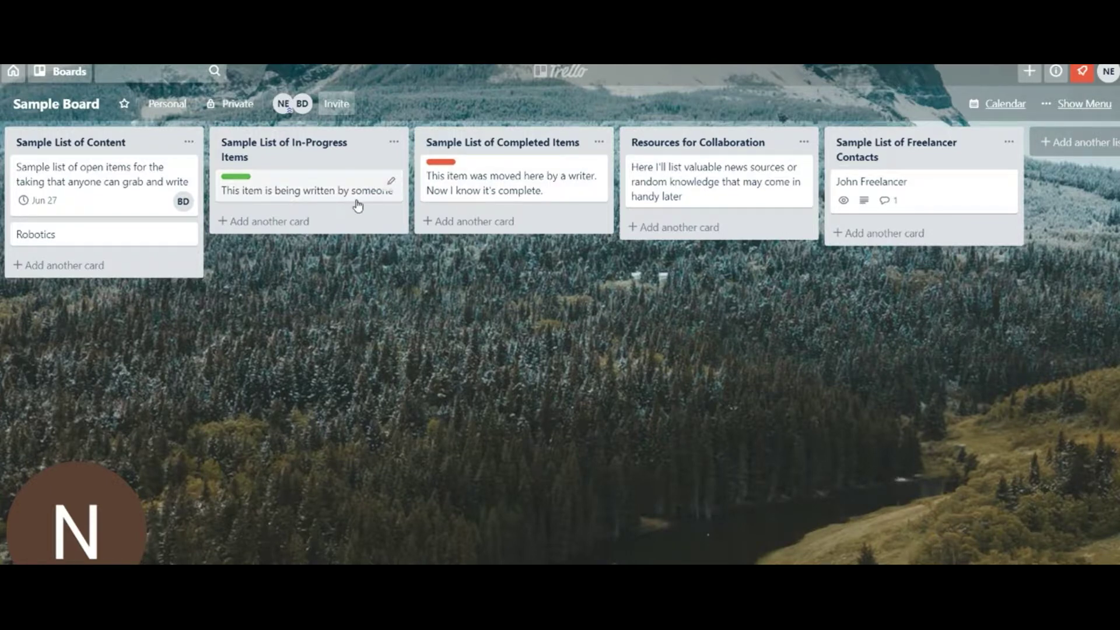
Open the "This item is being written by someone" card and view the attachment sources for its comments.
click(267, 224)
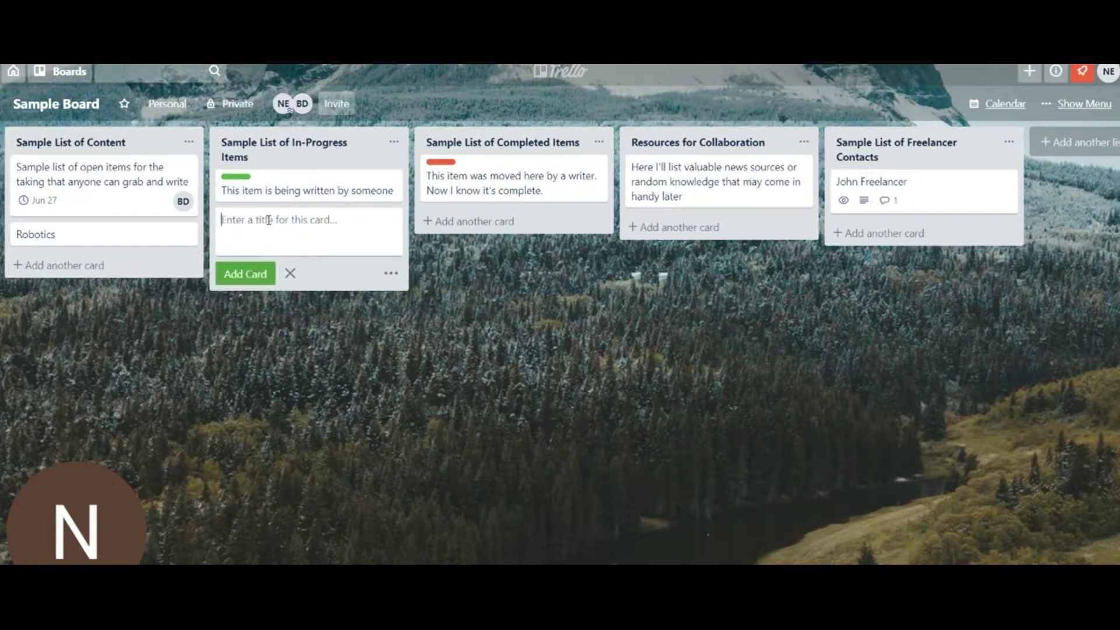
click(311, 195)
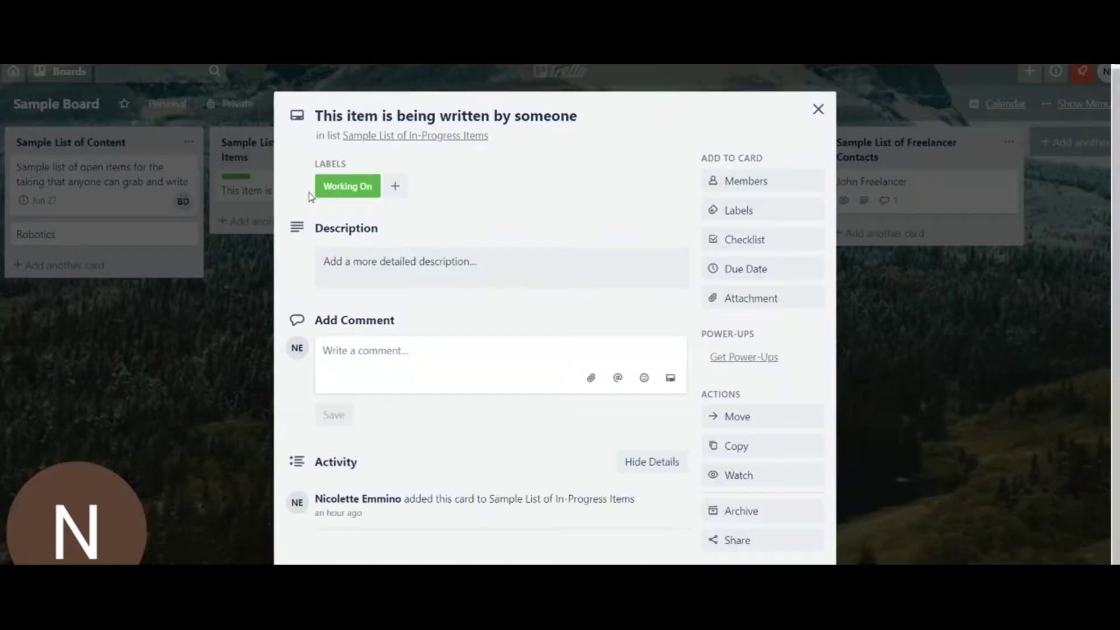
click(589, 381)
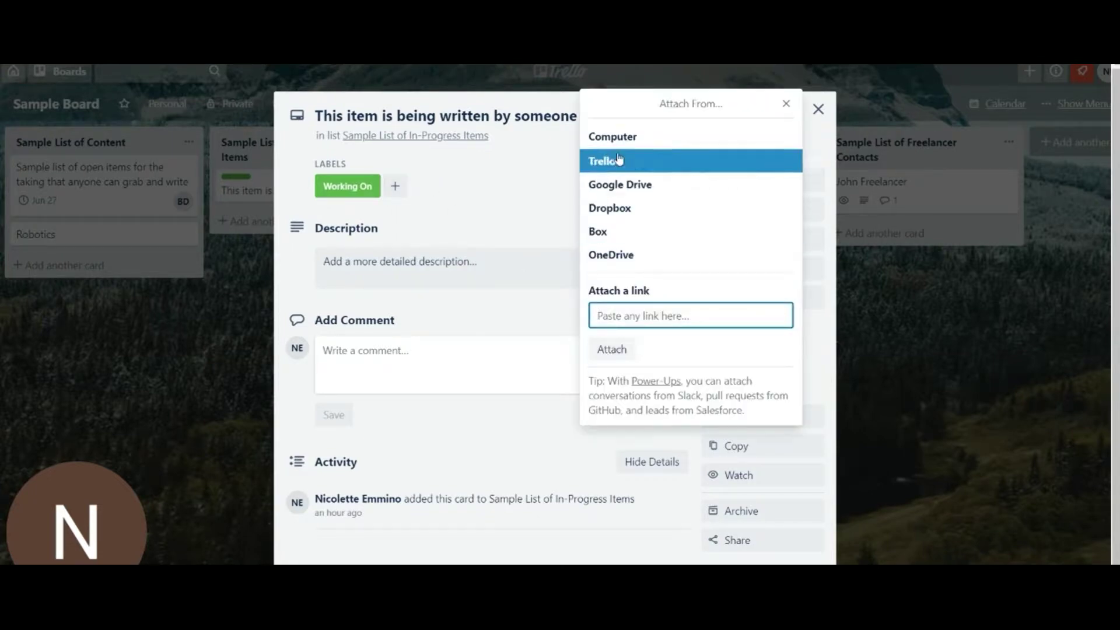
click(785, 105)
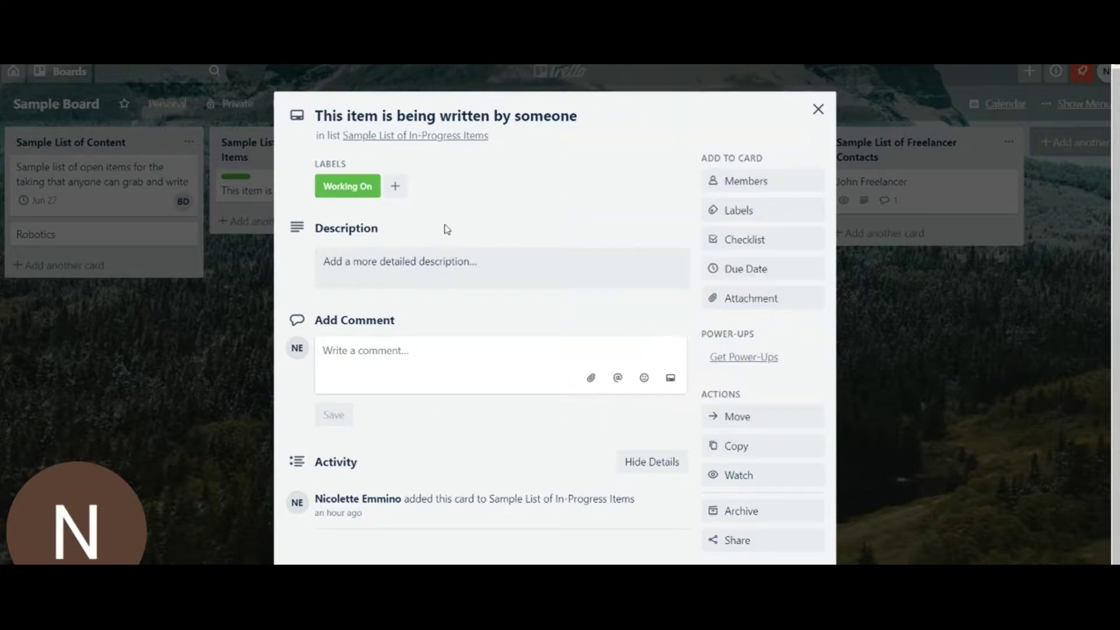
click(818, 111)
Review the card in Sample List of Completed Items and archive it.
click(522, 146)
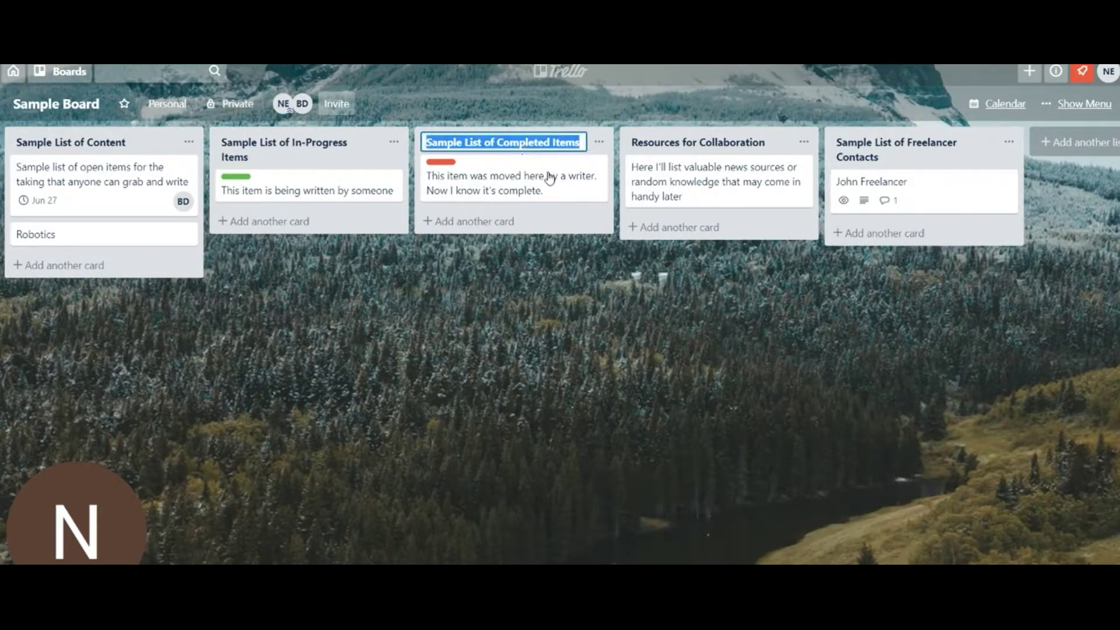
click(548, 186)
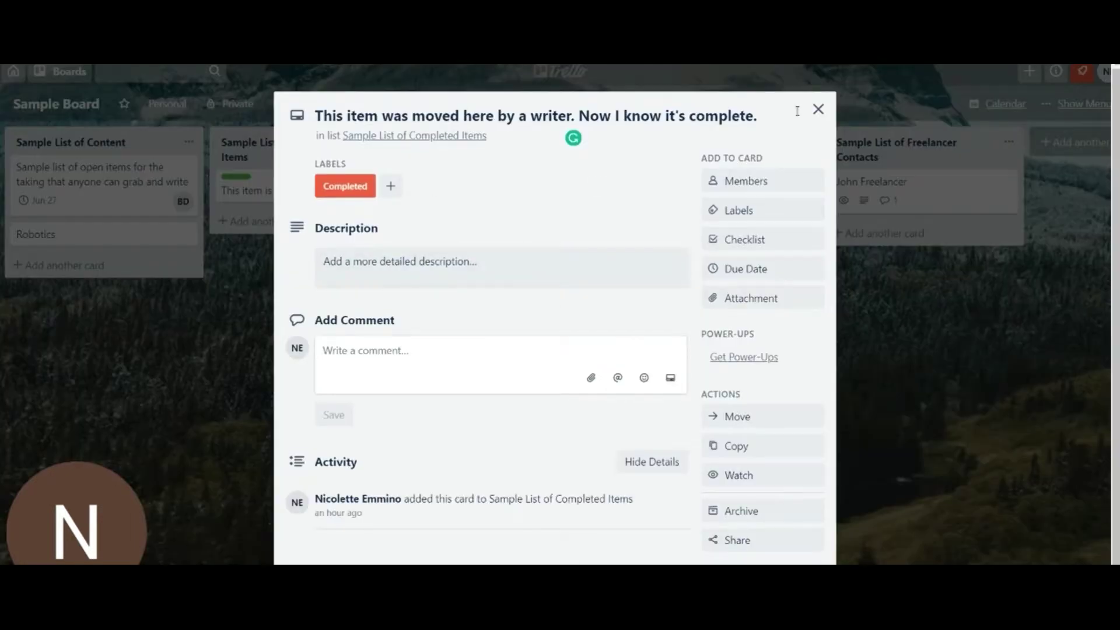
click(817, 109)
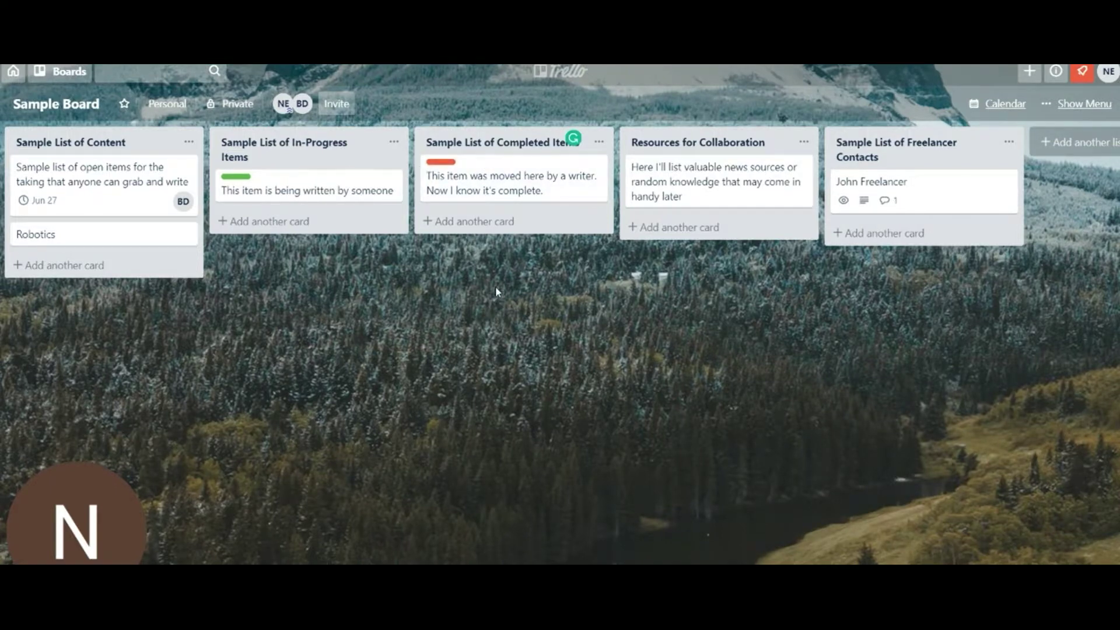
click(597, 169)
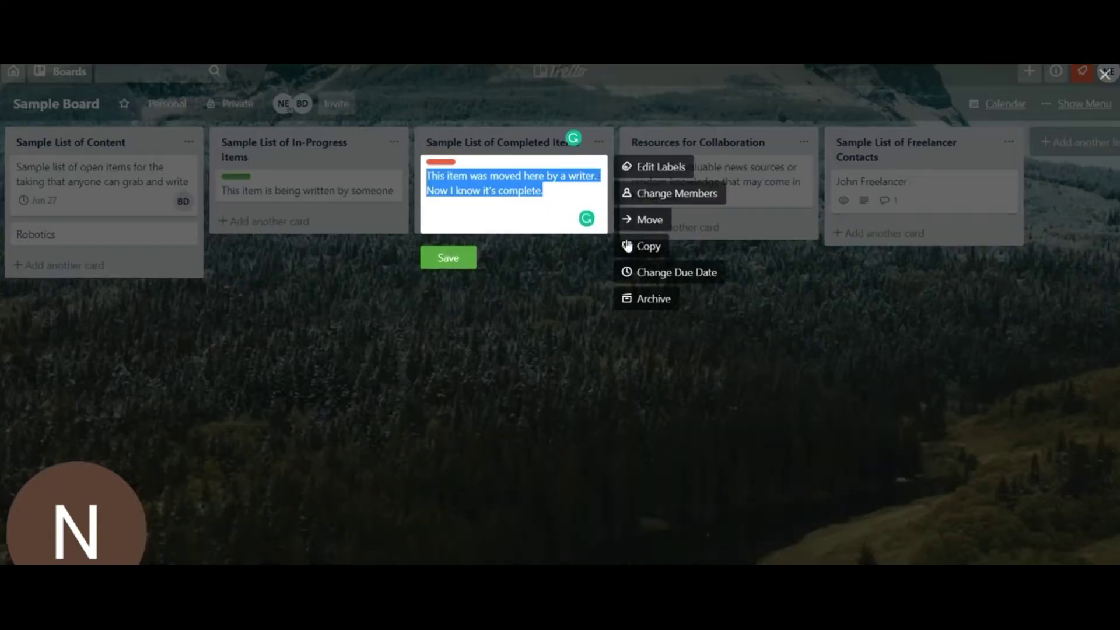
click(668, 300)
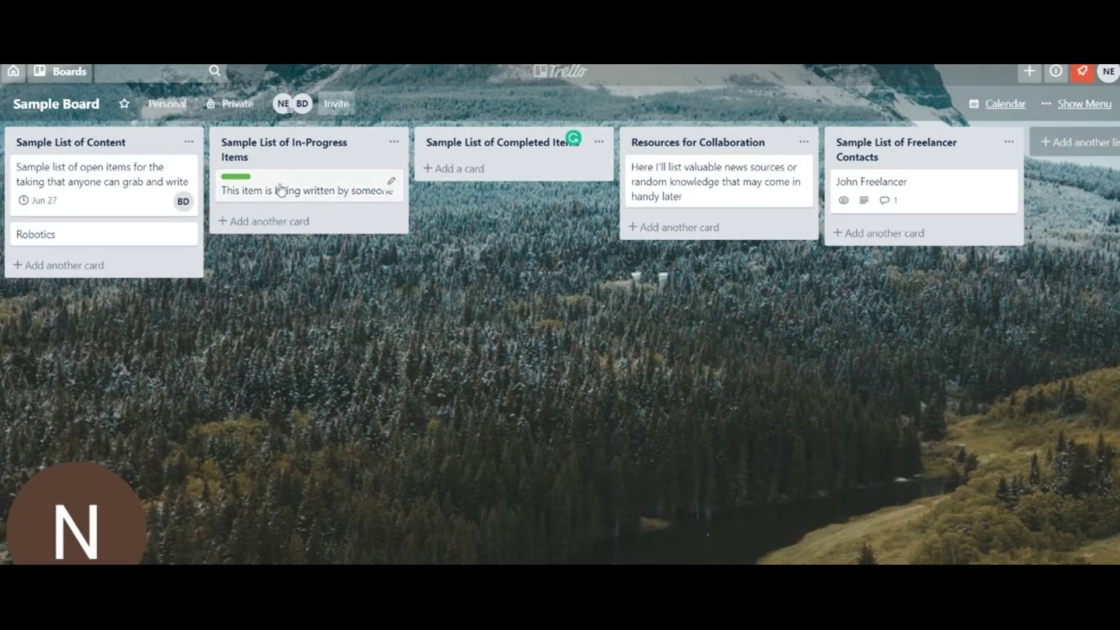
Inspect the due date settings of the open-items card in Sample List of Content and view the board's calendar.
click(68, 201)
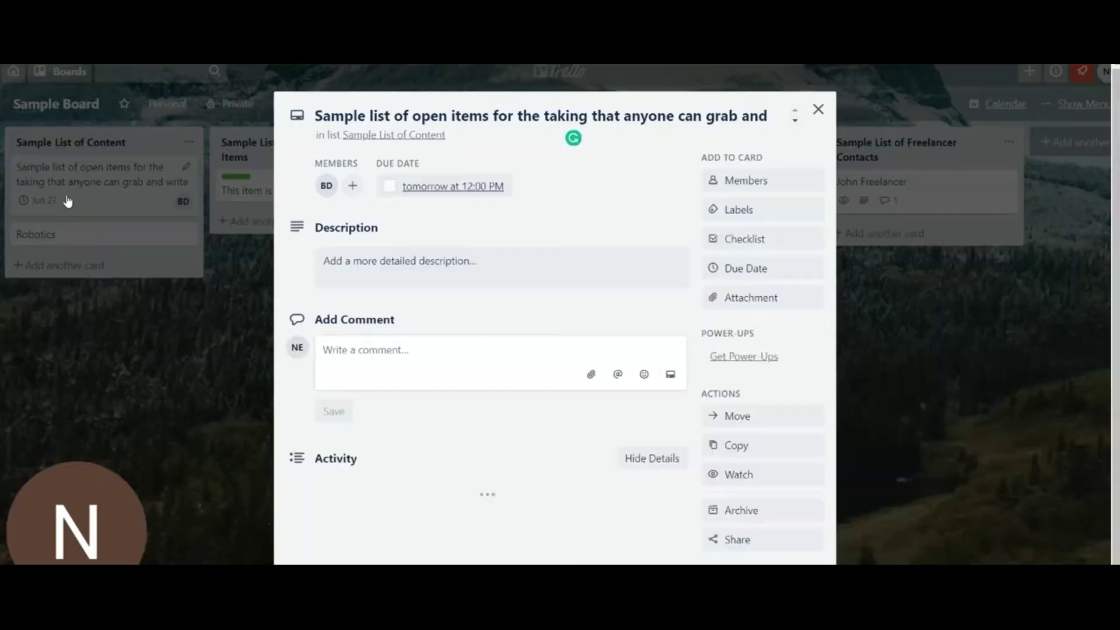
click(744, 285)
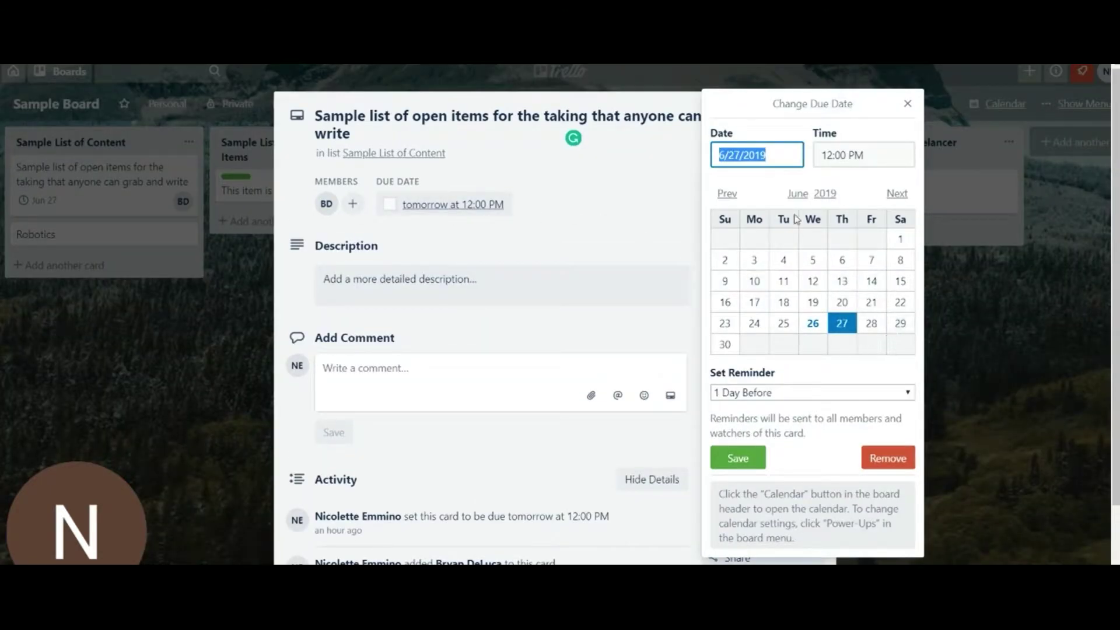
click(908, 107)
click(817, 108)
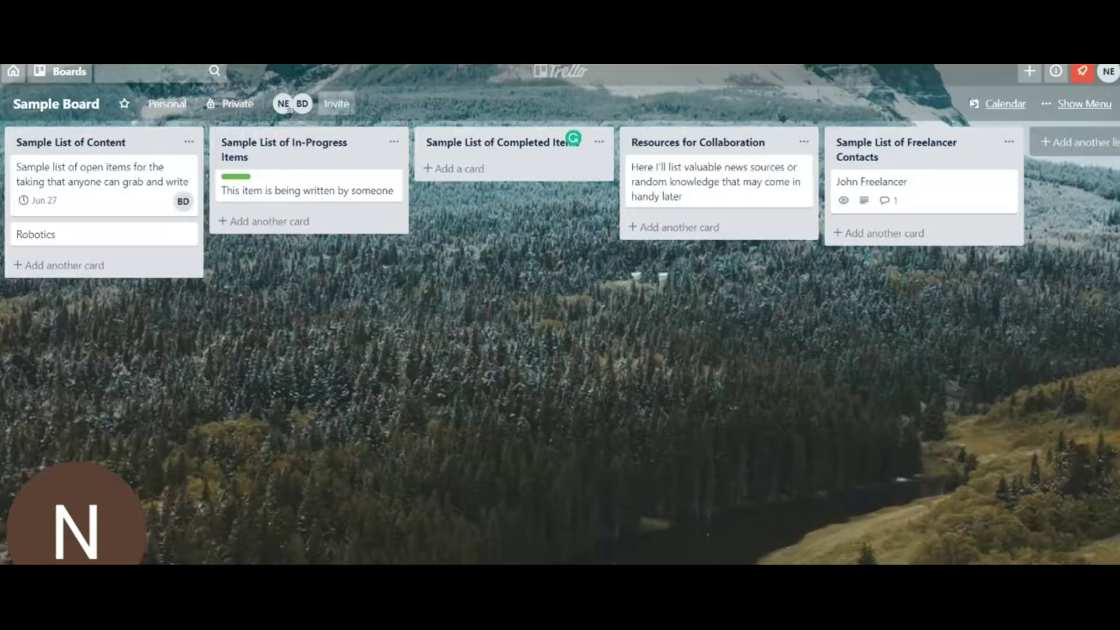
click(995, 105)
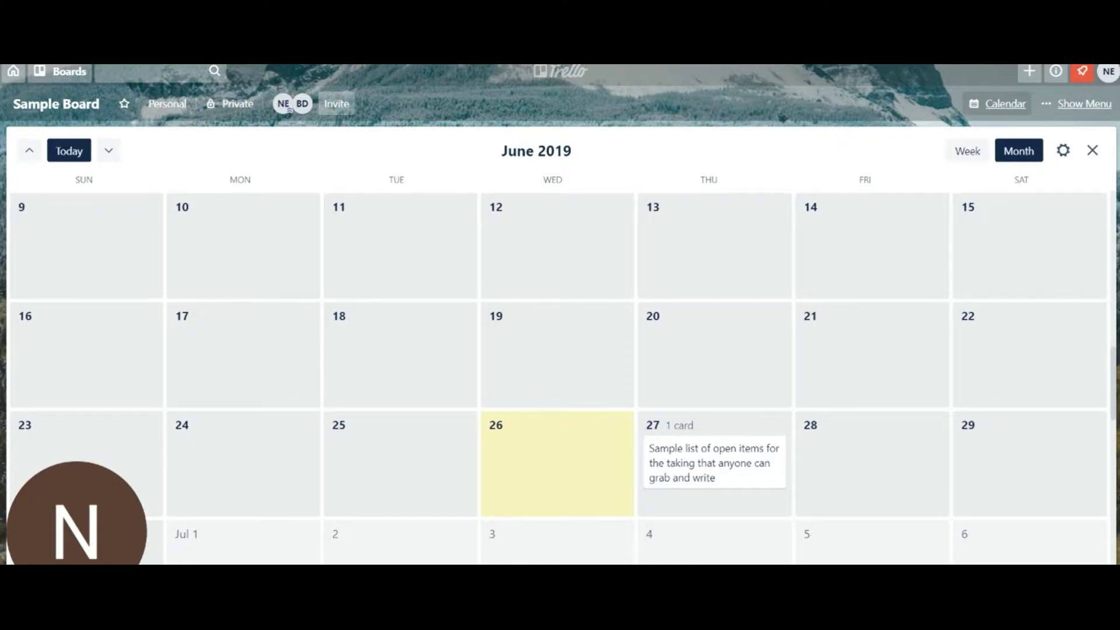
click(1092, 151)
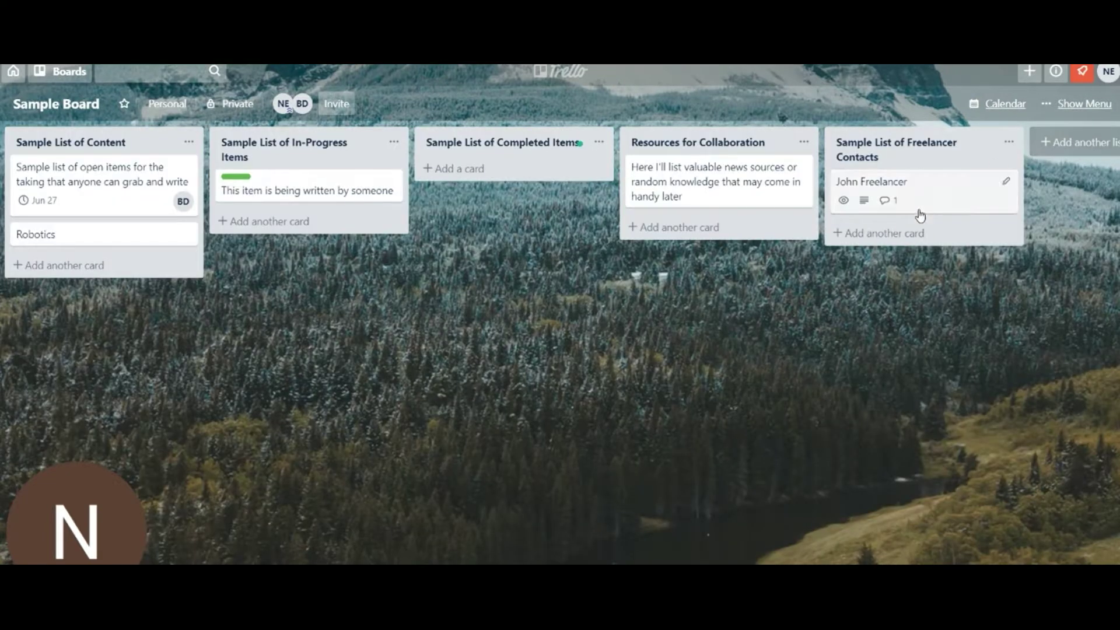
Review the description and comments on the contact card in Sample List of Freelancer Contacts.
click(879, 185)
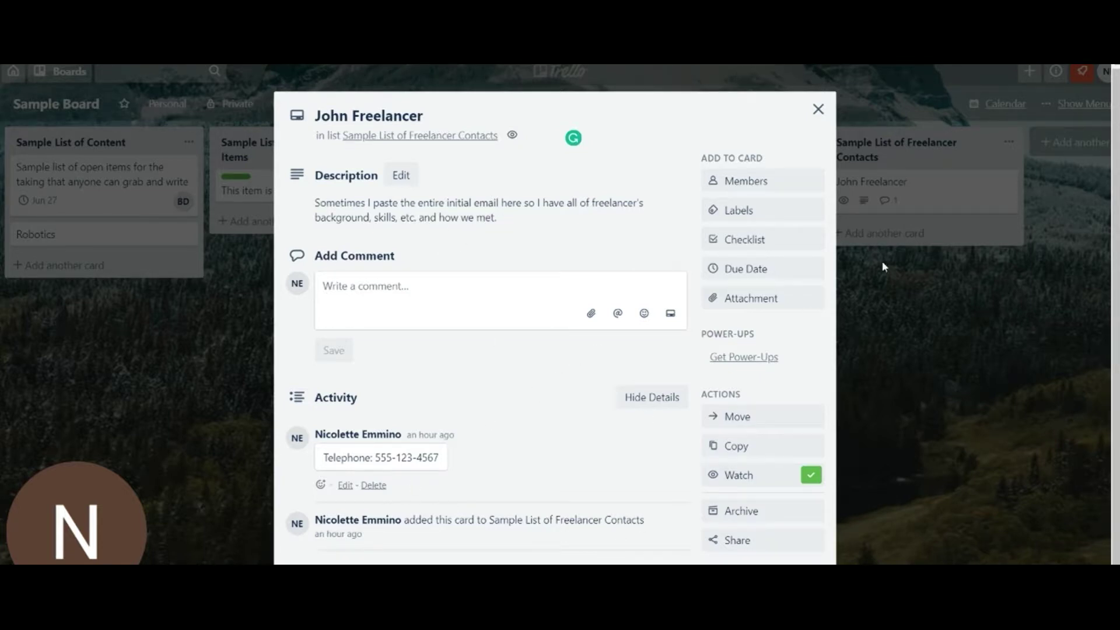
click(818, 110)
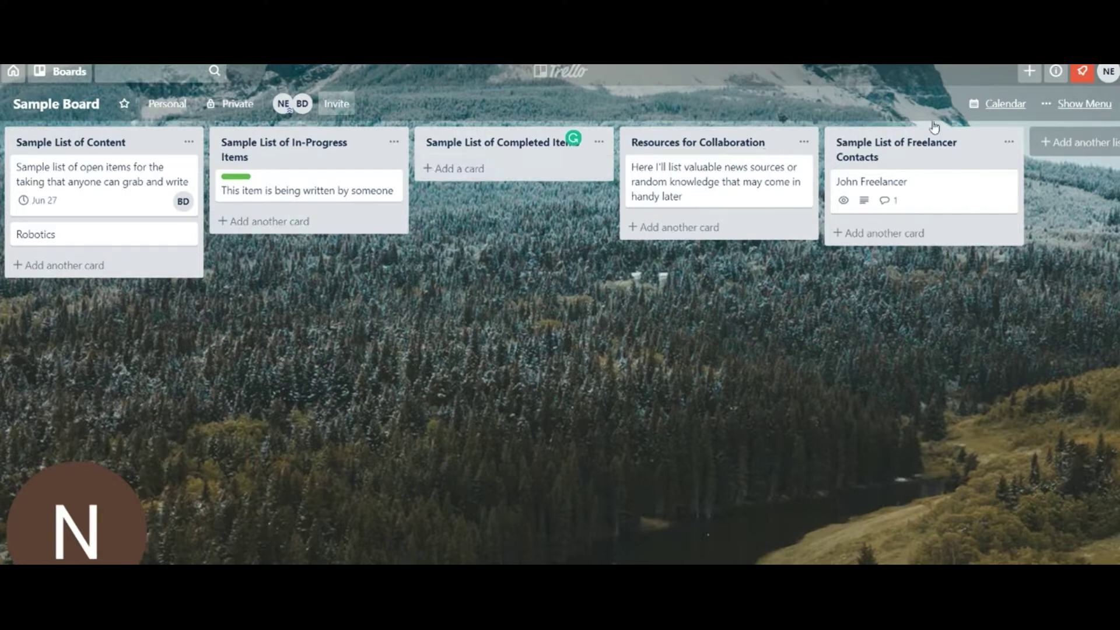
click(957, 186)
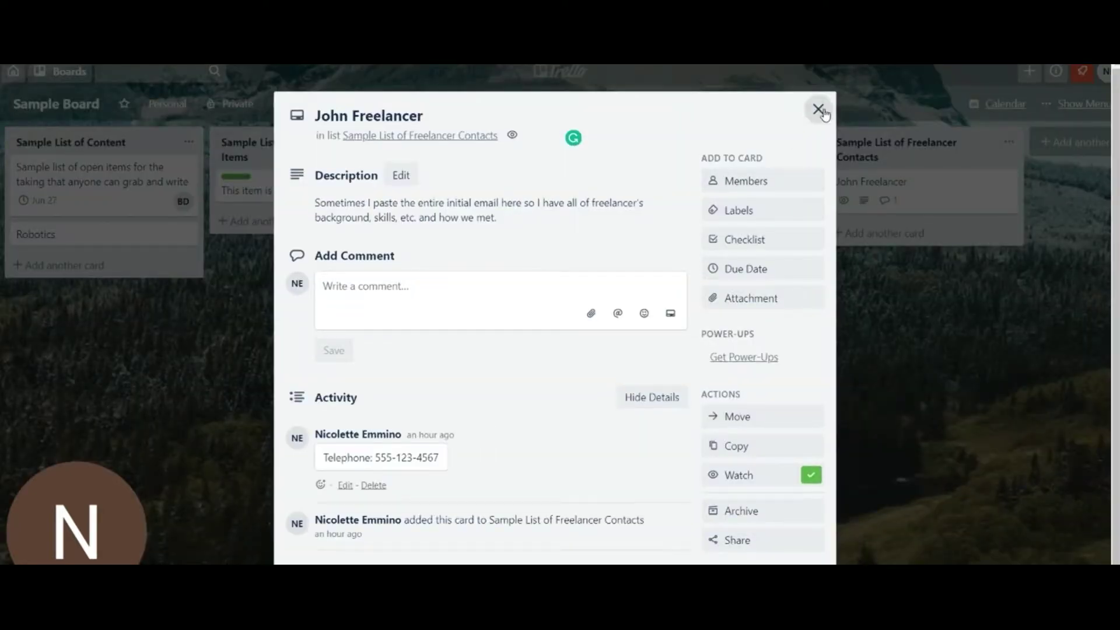
click(818, 109)
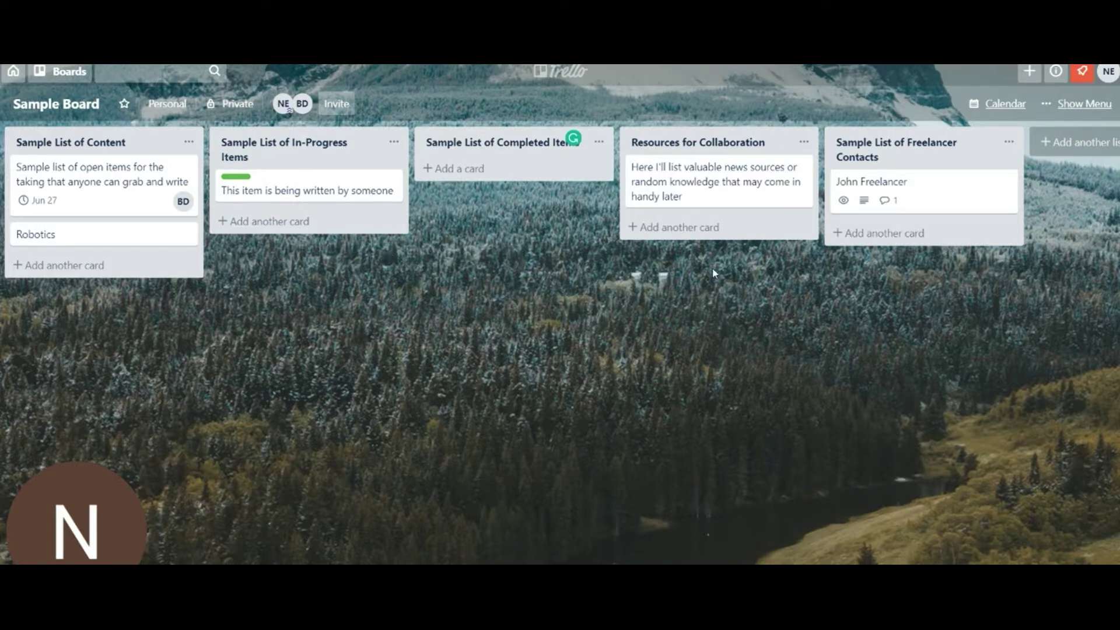
View the news sources card in Resources for Collaboration and the list of available boards.
click(681, 185)
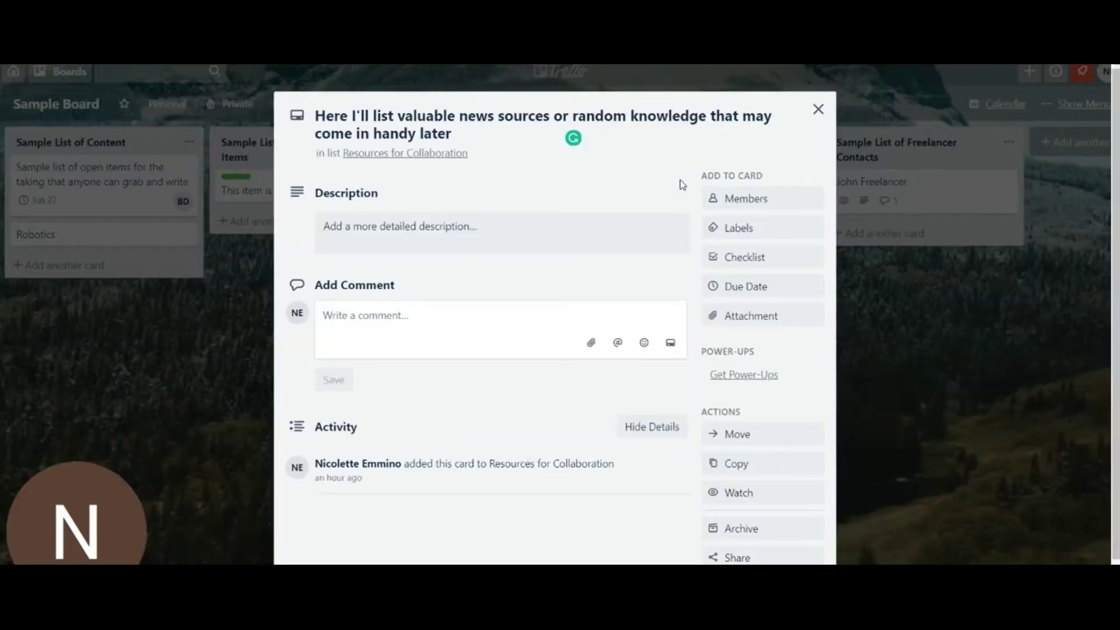
click(819, 110)
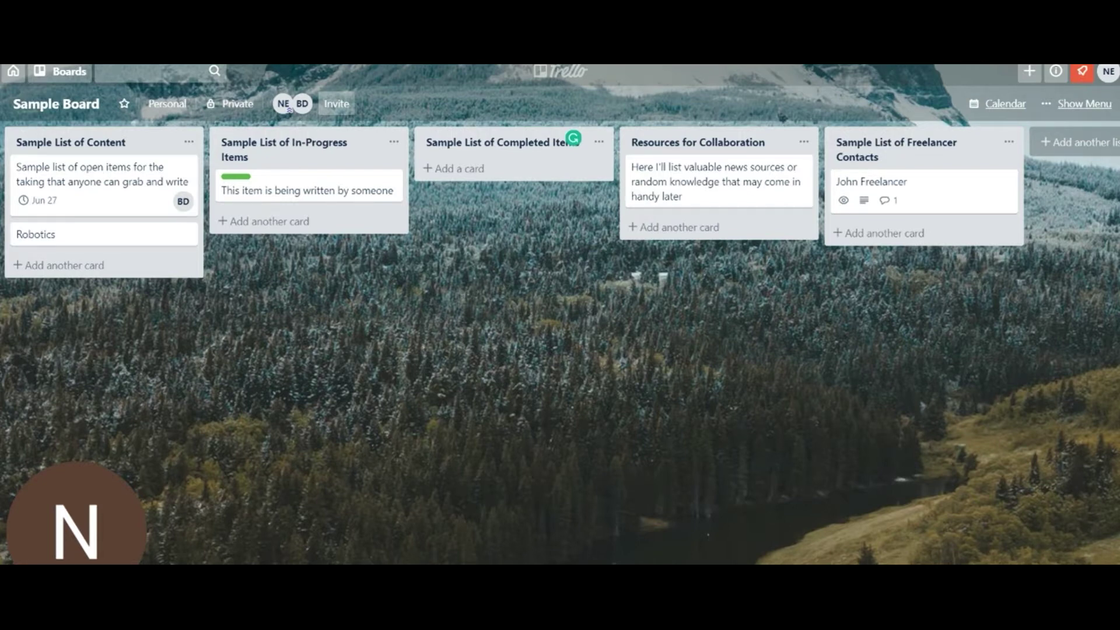
click(52, 72)
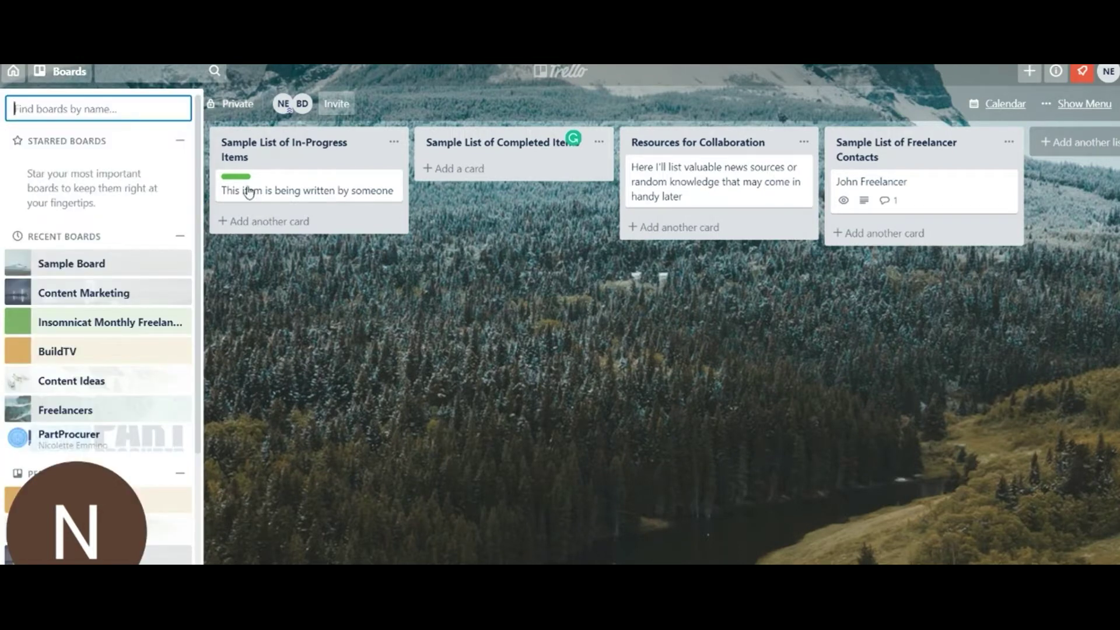
click(390, 433)
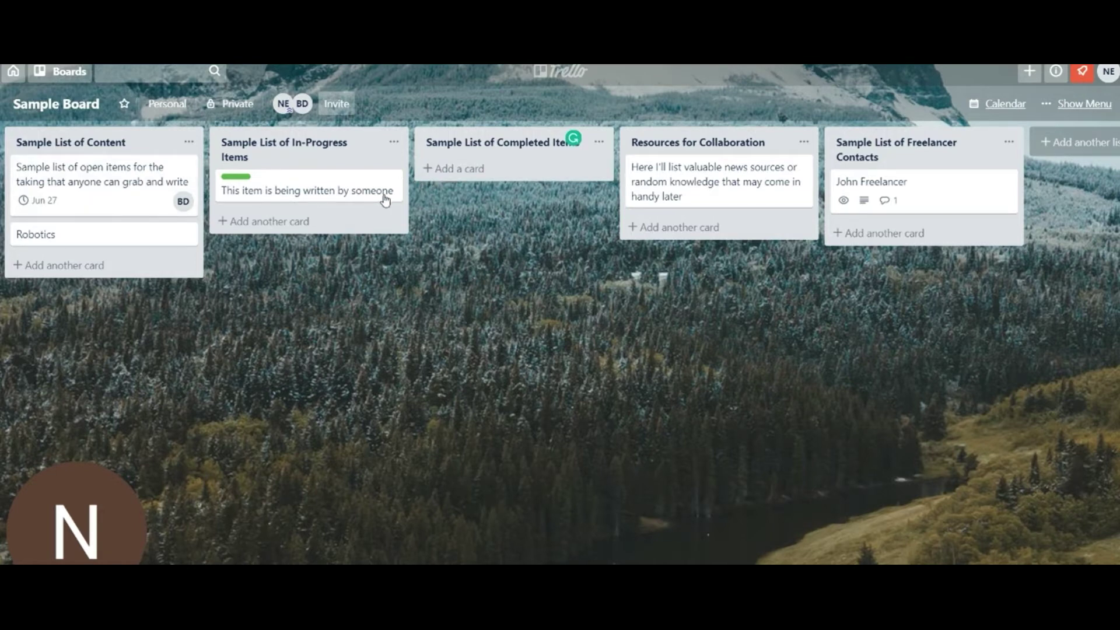
Append a hyphen and the writer's first name to the title of the card in Sample List of In-Progress Items.
click(324, 154)
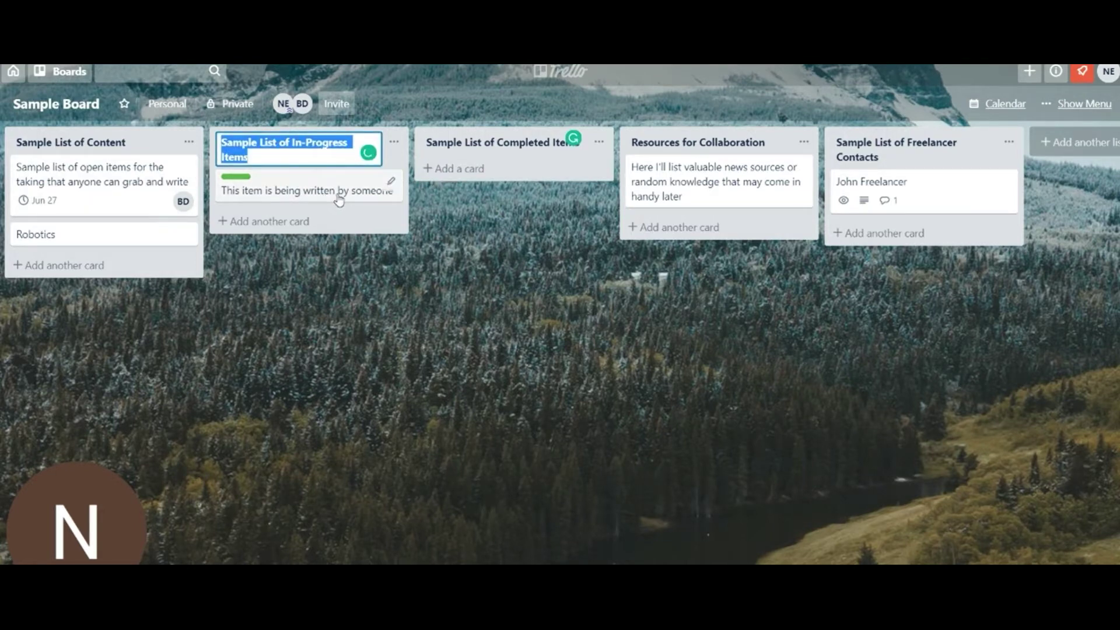
click(385, 193)
click(570, 115)
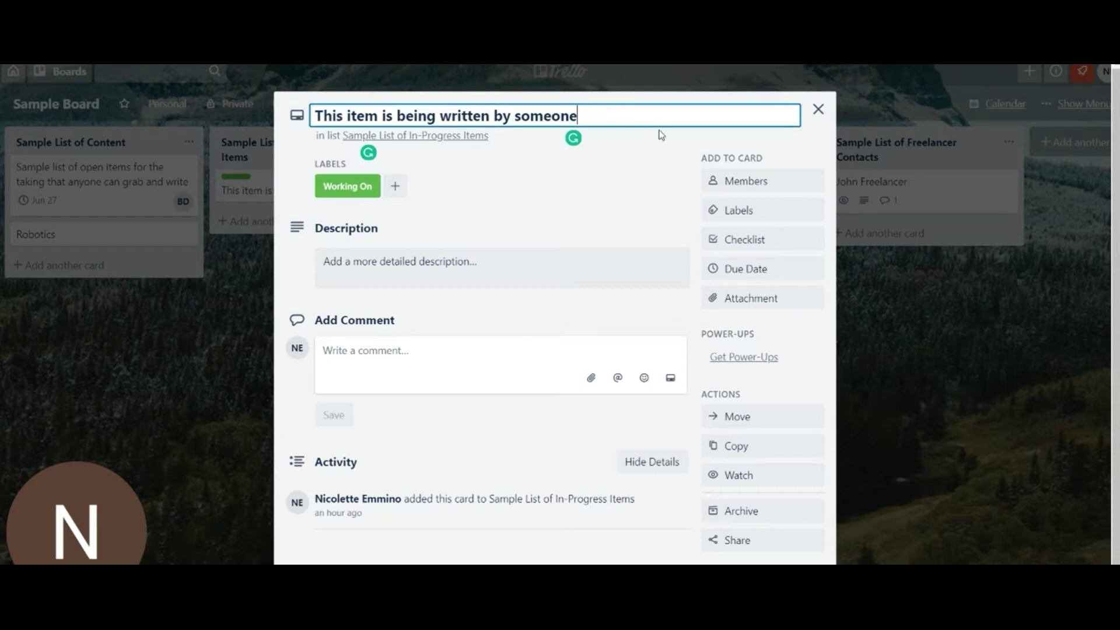
text(- Betty)
click(817, 110)
key(Escape)
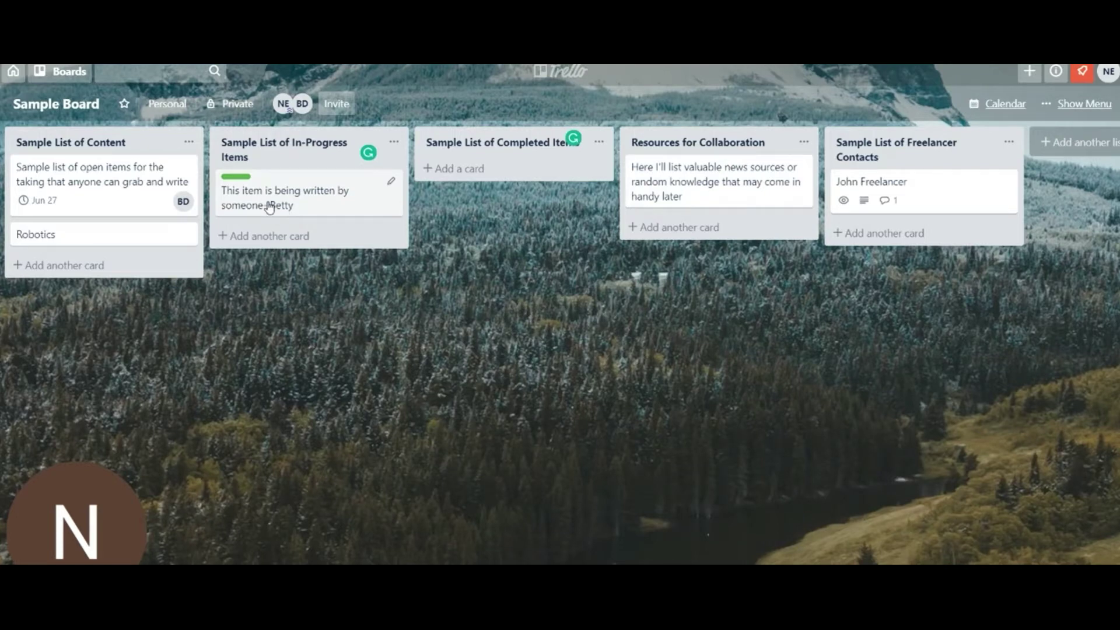
Reopen the in-progress card and view its checklist option without adding a checklist.
click(269, 208)
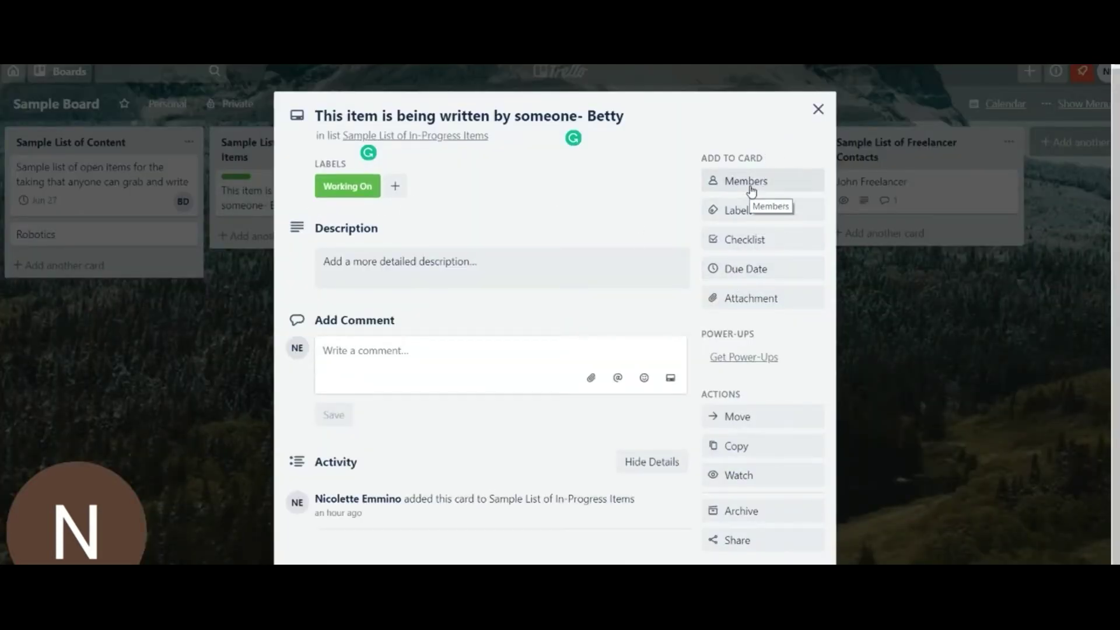
click(745, 244)
click(928, 263)
click(818, 109)
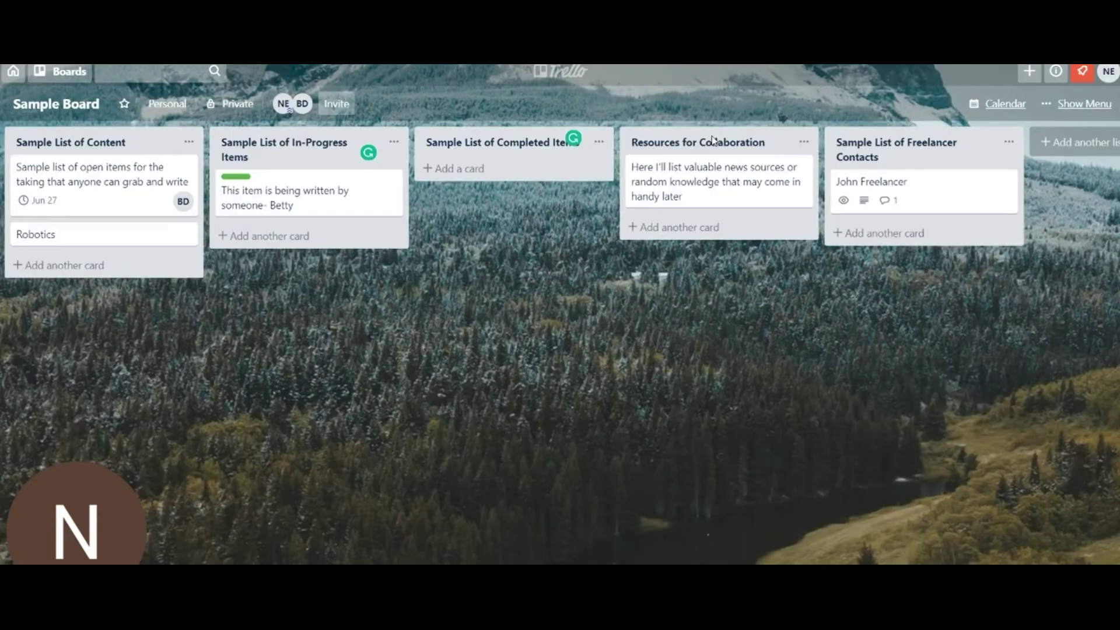